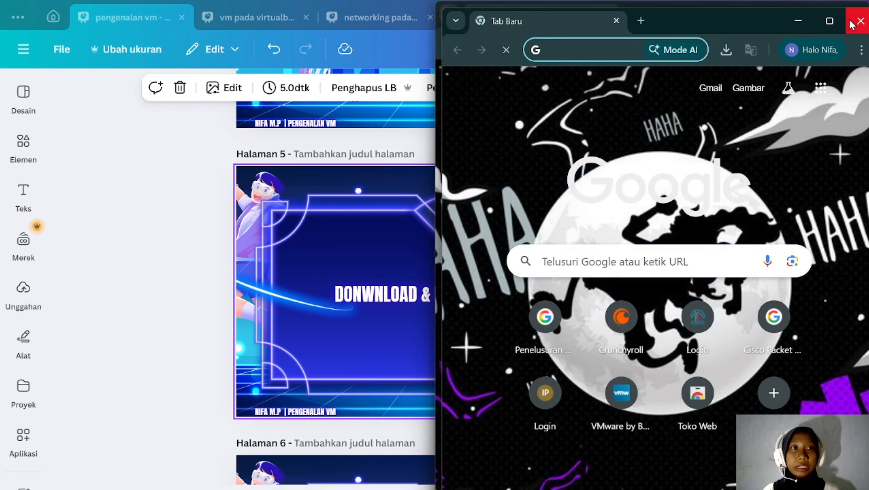
Step: Maximize the new browser window and search Google for "download virtualbox"
{"action": "left_click", "coordinate": [830, 21]}
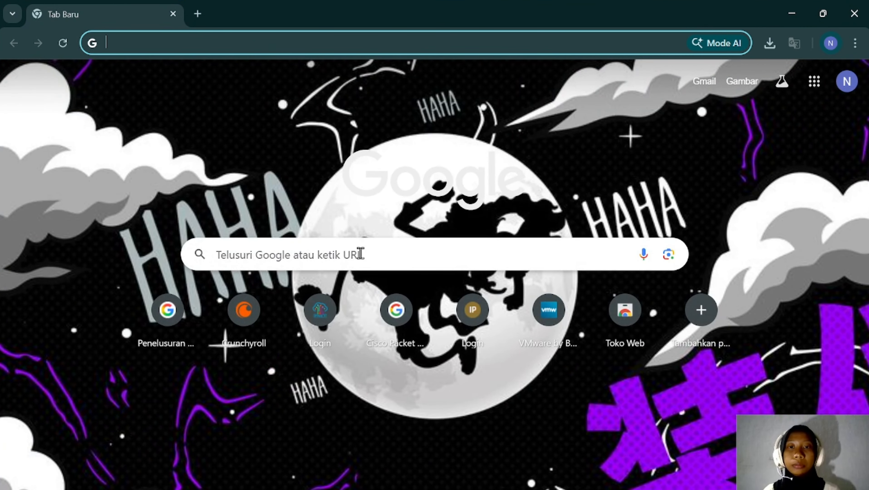
{"action": "left_click", "coordinate": [359, 253]}
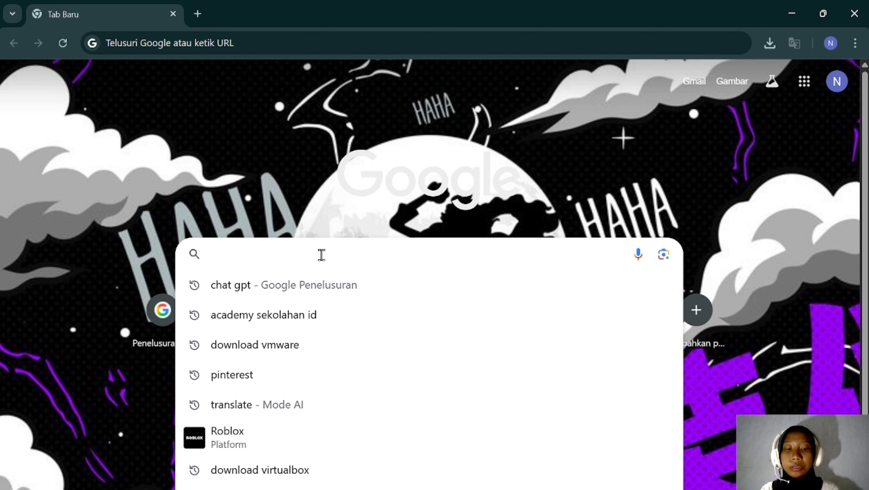
{"action": "type", "text": "download "}
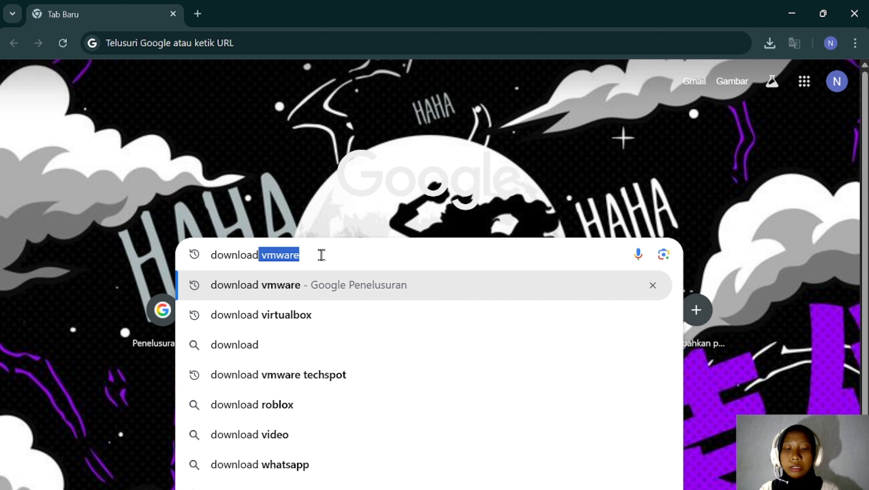
{"action": "type", "text": "virtualbo"}
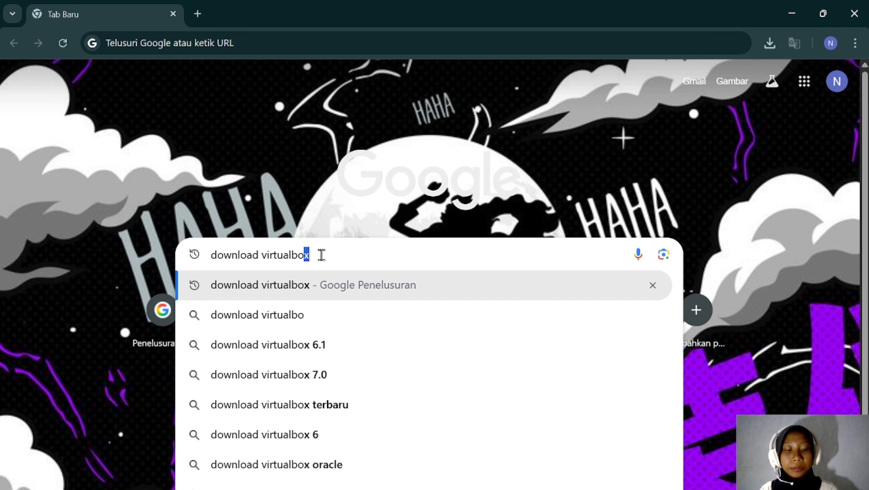
{"action": "type", "text": "x"}
{"action": "key", "text": "Return"}
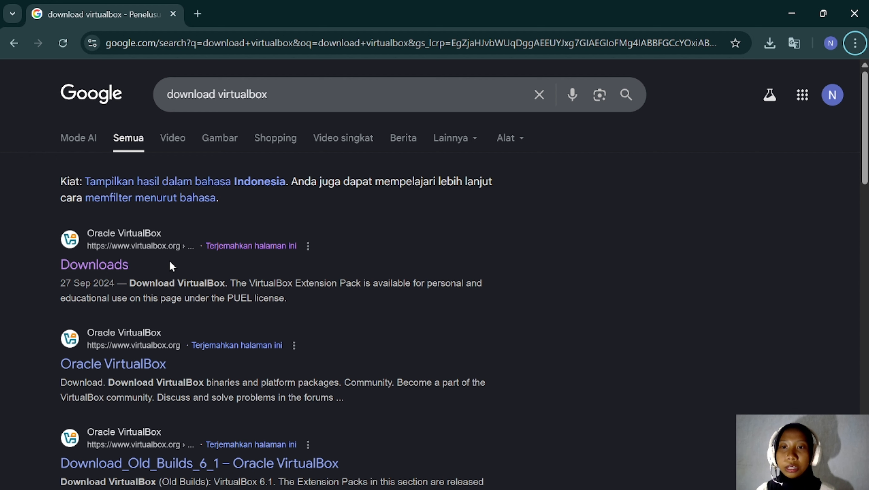
Step: Open the Oracle VirtualBox Downloads page and download the VirtualBox 7.2.4 platform package for Windows hosts
{"action": "left_click", "coordinate": [106, 271]}
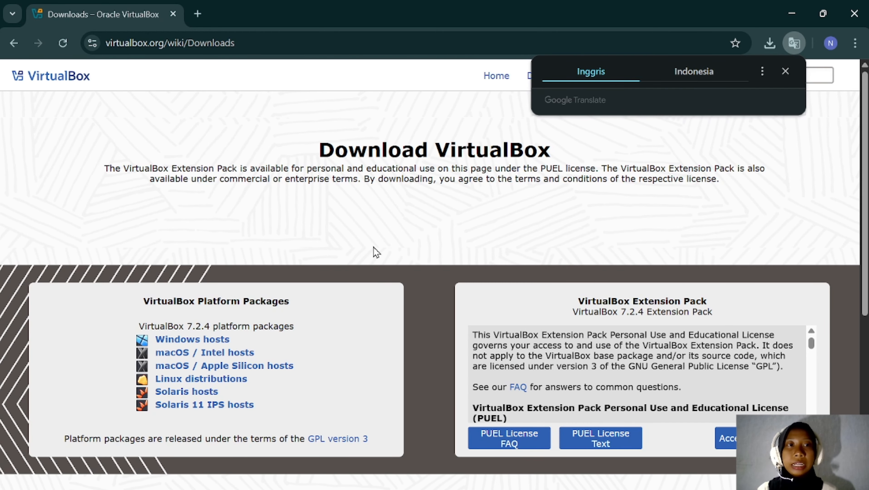
{"action": "left_click", "coordinate": [786, 71]}
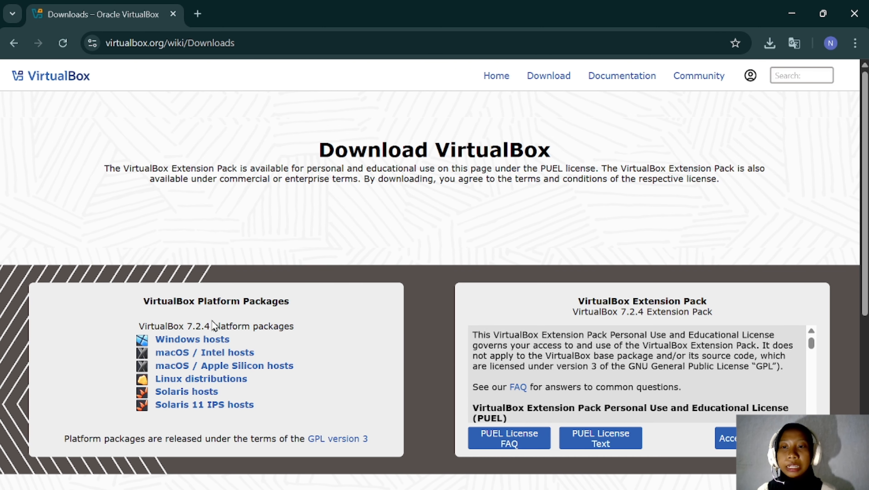
{"action": "scroll", "coordinate": [213, 325], "scroll_direction": "up", "scroll_amount": 5, "text": "ctrl"}
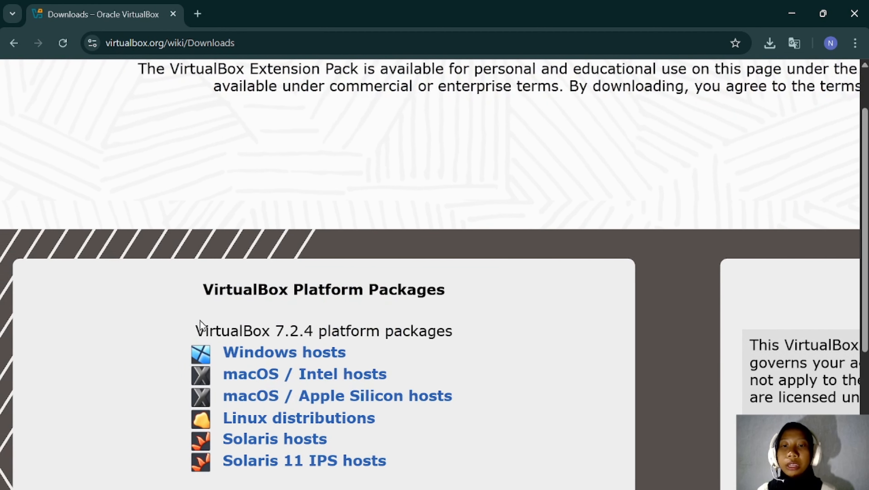
{"action": "scroll", "coordinate": [200, 326], "scroll_direction": "down", "scroll_amount": 2}
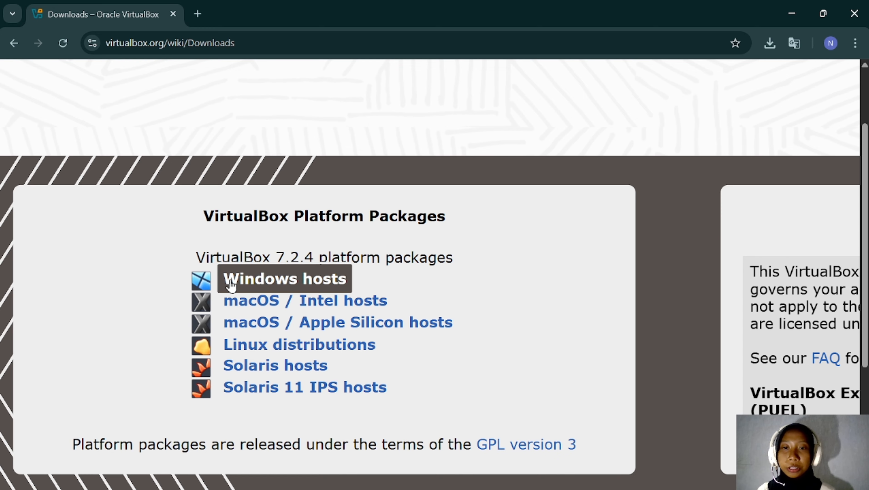
{"action": "left_click", "coordinate": [270, 282]}
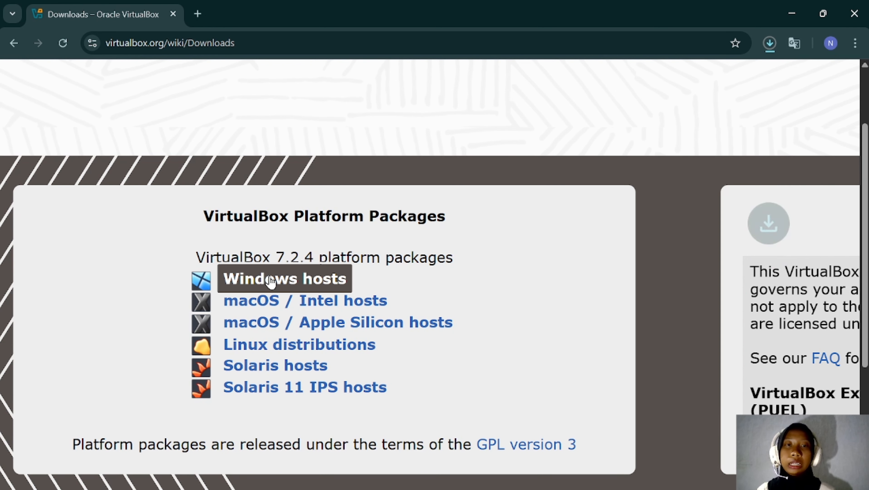
Step: Pause the VirtualBox-7.2.4-170995-Win.exe download and close the recent download history
{"action": "left_click", "coordinate": [770, 49]}
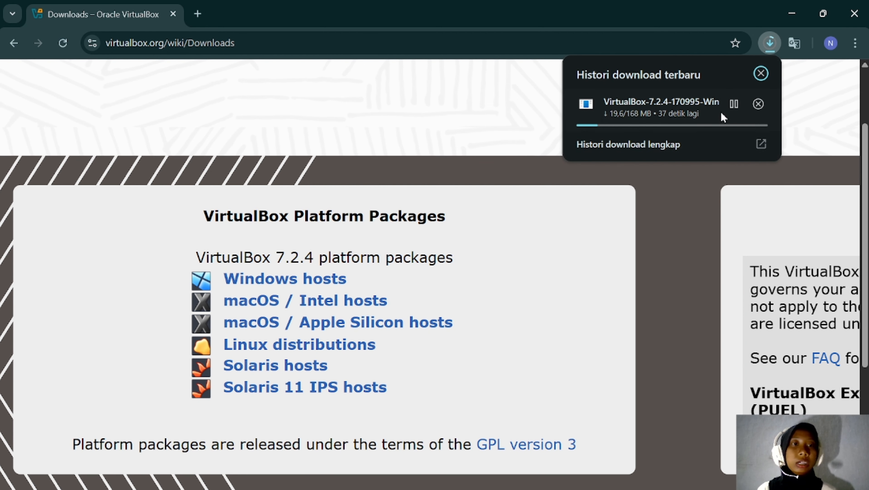
{"action": "left_click", "coordinate": [733, 105]}
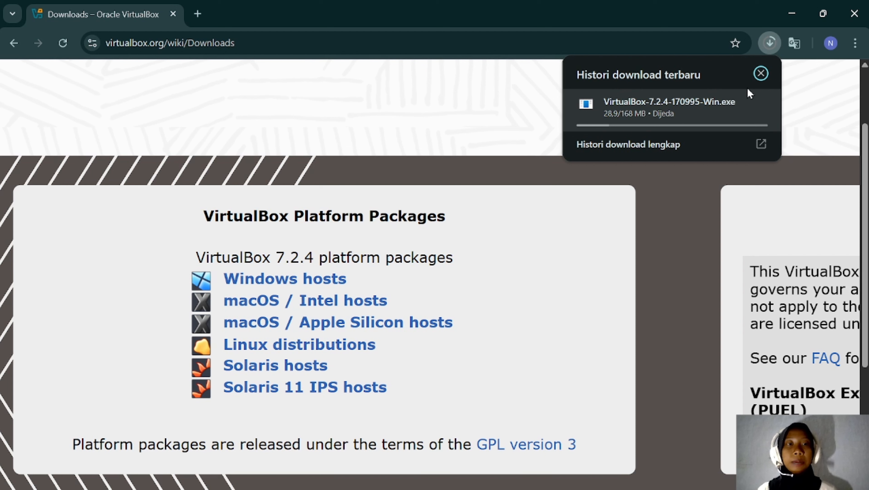
{"action": "mouse_move", "coordinate": [665, 94]}
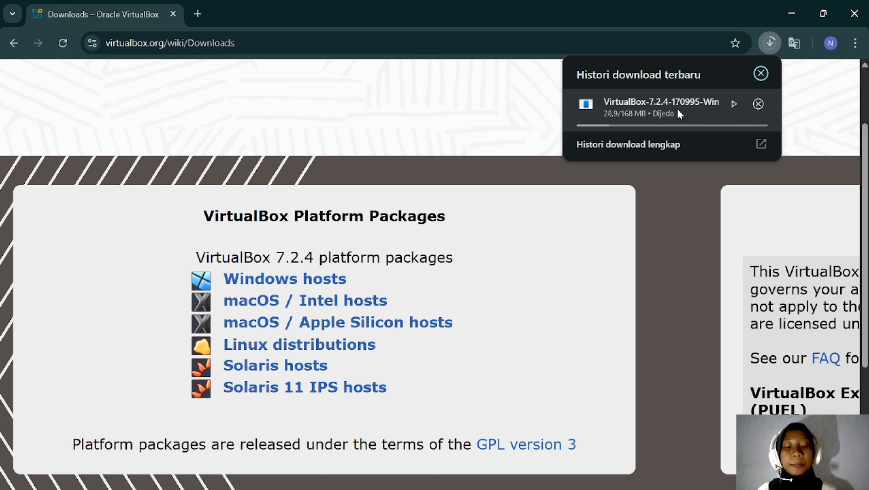
{"action": "left_click", "coordinate": [480, 144]}
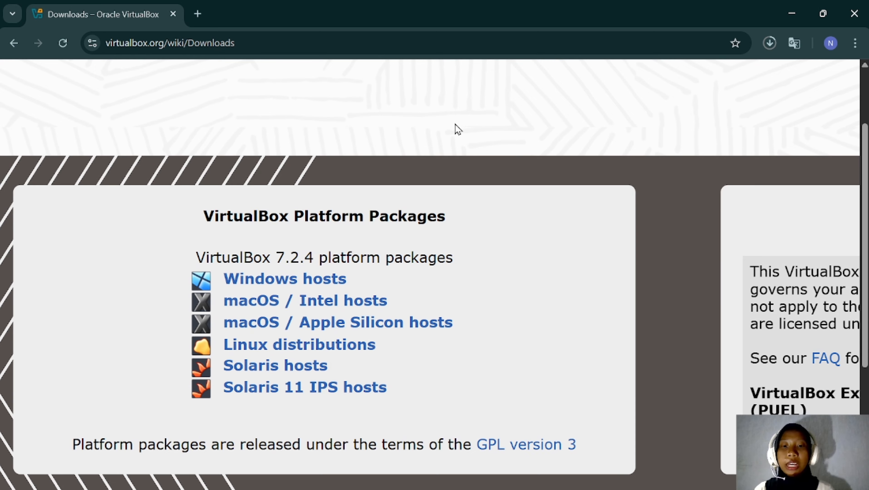
Step: Switch to File Explorer, launch VirtualBox-7.2.4-170995-Win from the PRAKTEK VIRTUALBOX folder, and show the installer in front of that folder
{"action": "left_click", "coordinate": [424, 474]}
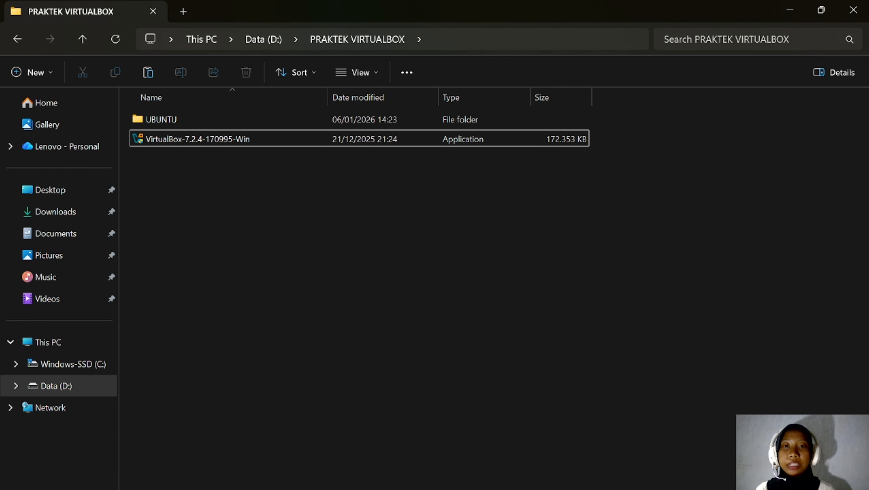
{"action": "left_click", "coordinate": [223, 144]}
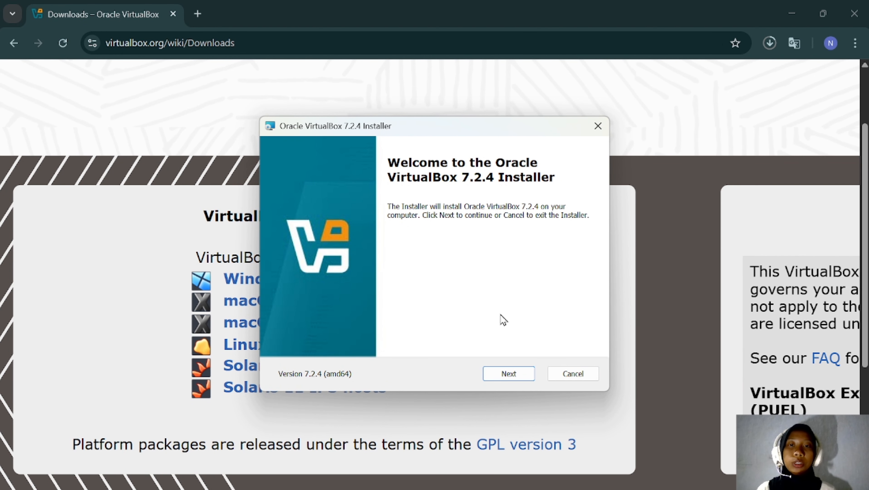
{"action": "mouse_move", "coordinate": [395, 489]}
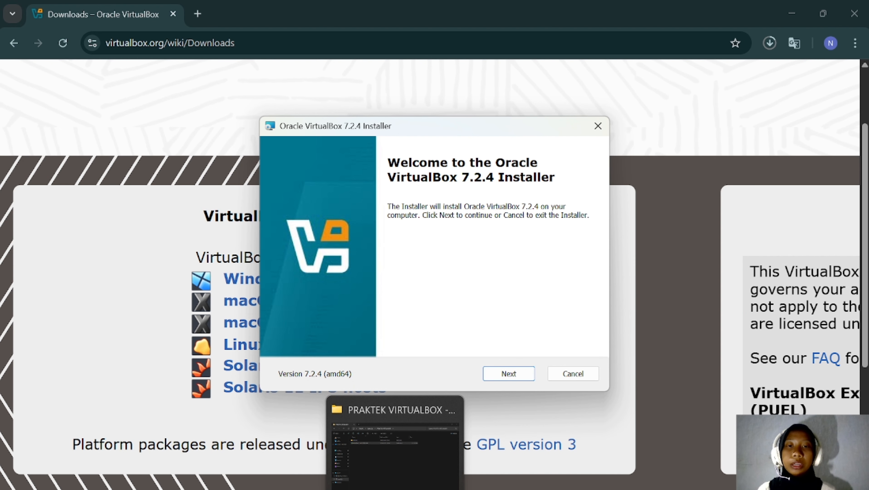
{"action": "left_click", "coordinate": [440, 472]}
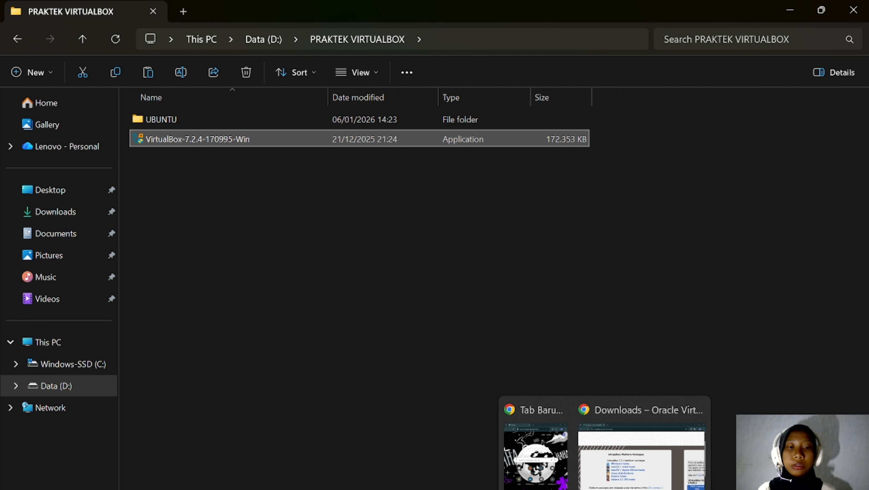
{"action": "mouse_move", "coordinate": [635, 489]}
{"action": "left_click", "coordinate": [634, 453]}
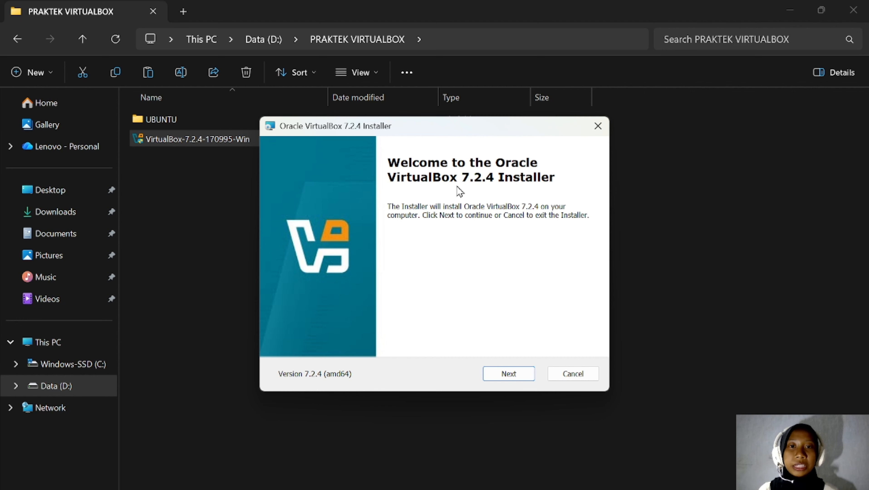
Step: Accept the VirtualBox license agreement and continue the custom setup with the default features and installation location
{"action": "left_click", "coordinate": [508, 374]}
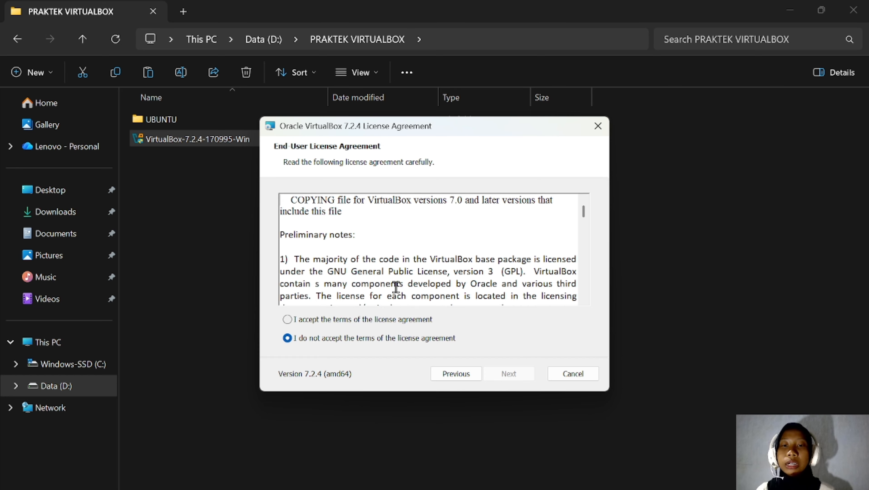
{"action": "left_click", "coordinate": [287, 320]}
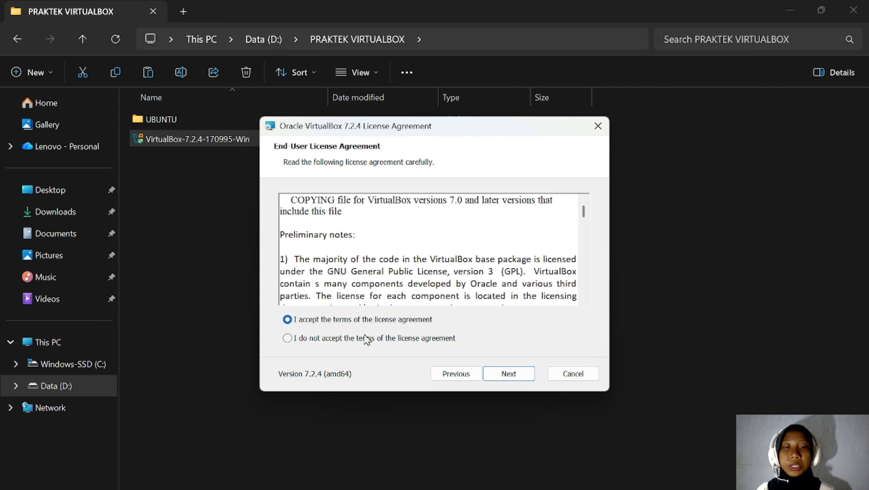
{"action": "left_click", "coordinate": [522, 375]}
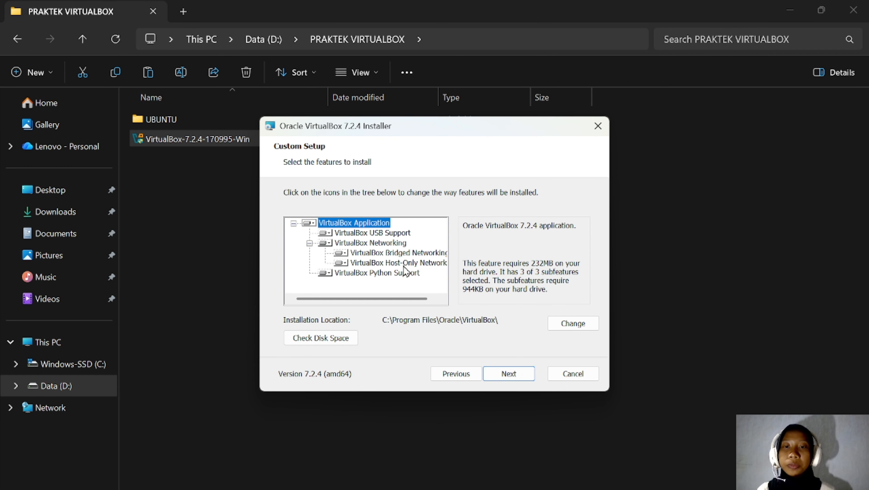
{"action": "left_click", "coordinate": [508, 375]}
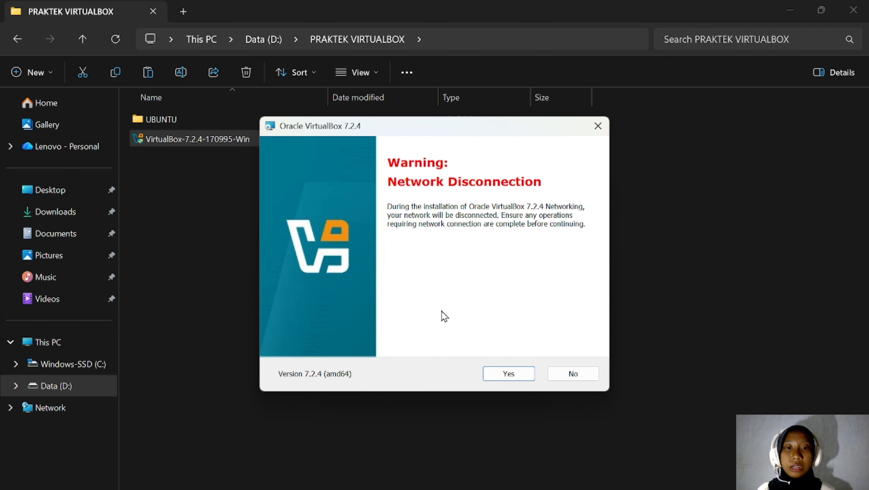
Step: Agree to continue past the installer's network disconnection and missing dependencies warnings
{"action": "left_click", "coordinate": [501, 374]}
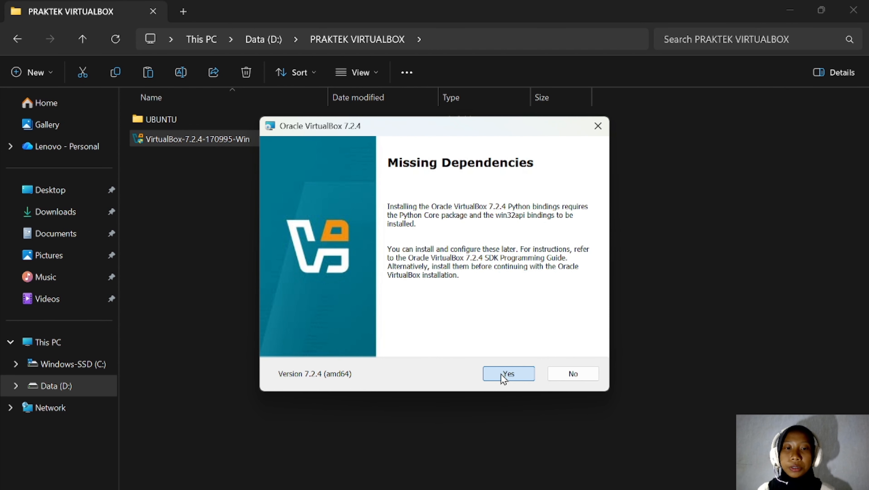
{"action": "left_click", "coordinate": [501, 374]}
{"action": "left_click", "coordinate": [502, 374]}
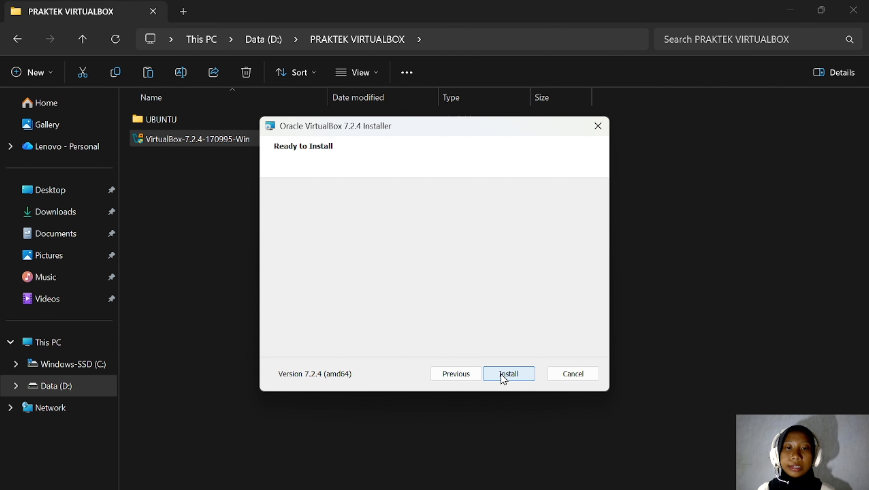
Step: Install Oracle VirtualBox 7.2.4, finish setup with the program set to start, and show the manager's Home page
{"action": "left_click", "coordinate": [516, 374]}
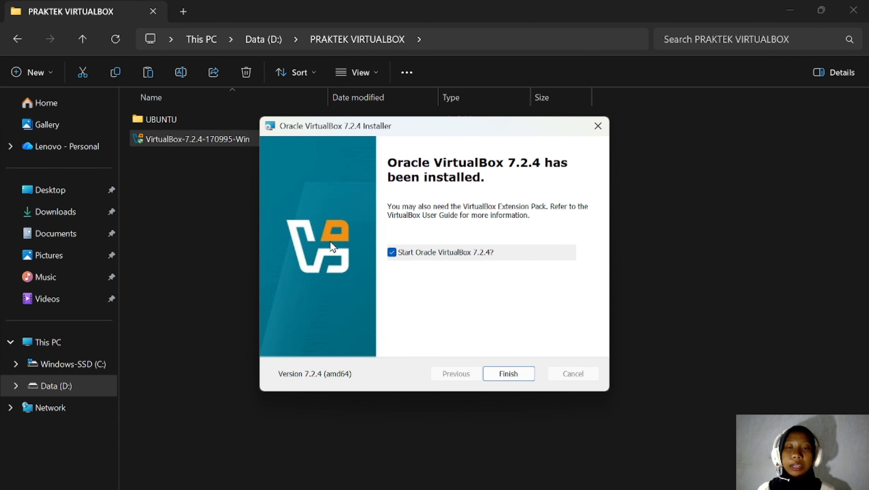
{"action": "left_click", "coordinate": [509, 378]}
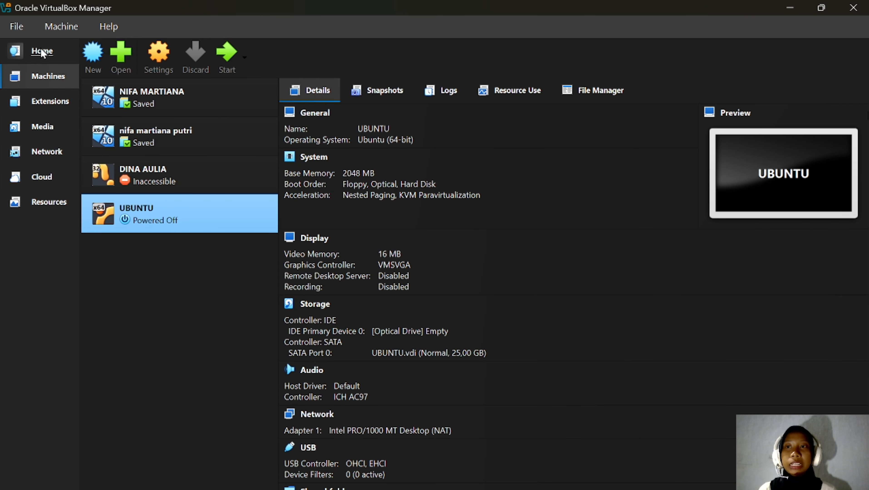
{"action": "left_click", "coordinate": [43, 55]}
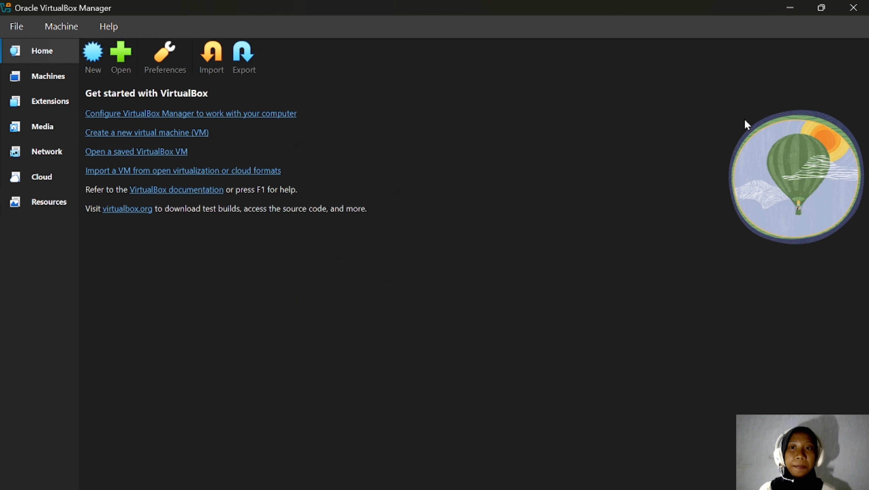
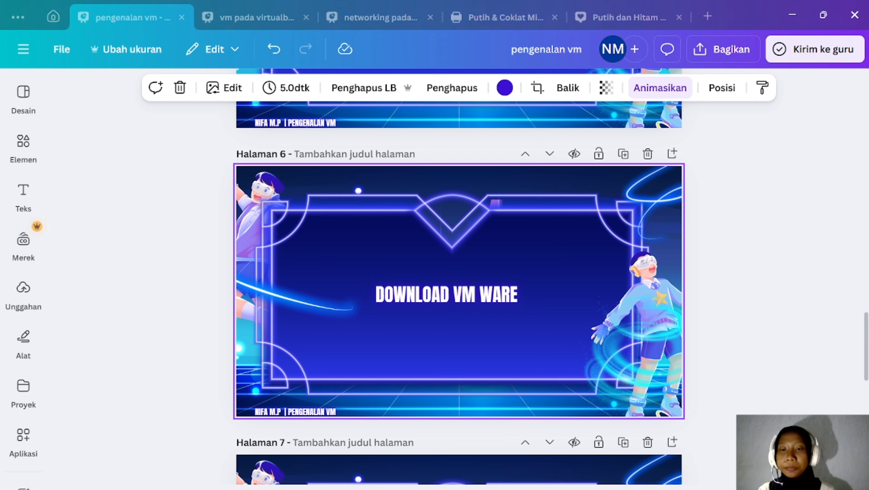
Step: Switch to Google Chrome in a maximized window and search Google for "download vmware techspot"
{"action": "key", "text": "super"}
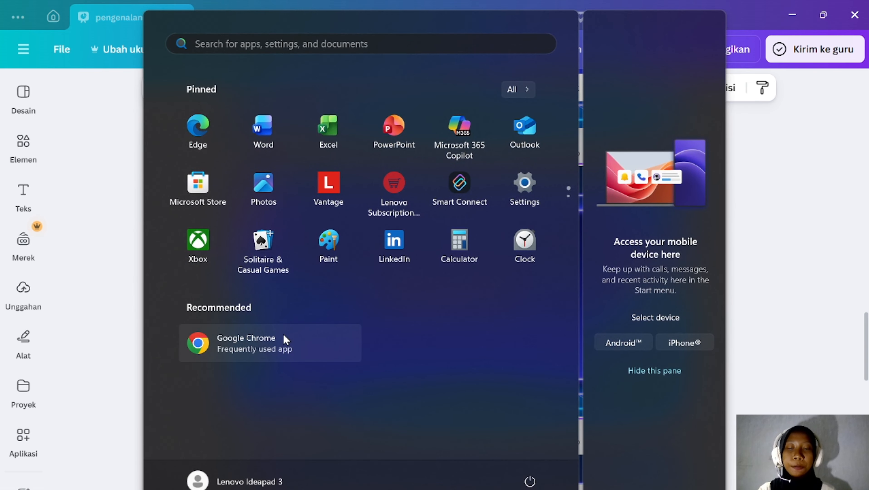
{"action": "left_click", "coordinate": [291, 341]}
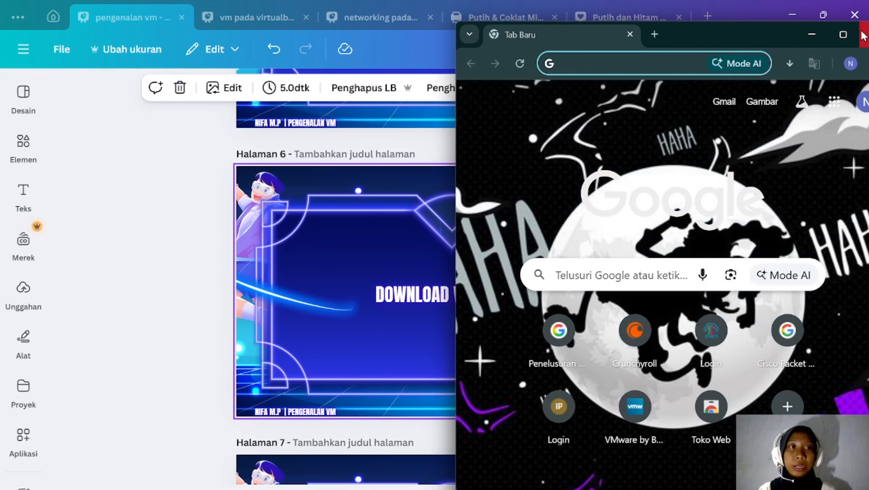
{"action": "left_click", "coordinate": [843, 35]}
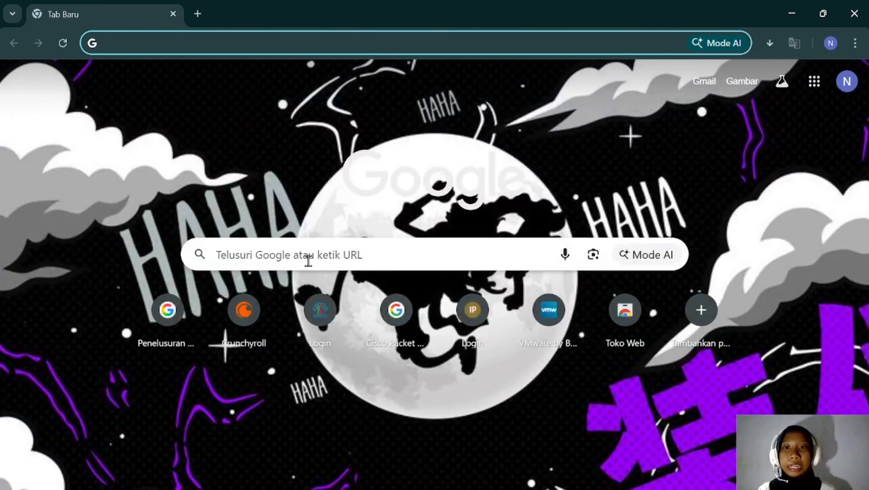
{"action": "left_click", "coordinate": [308, 260]}
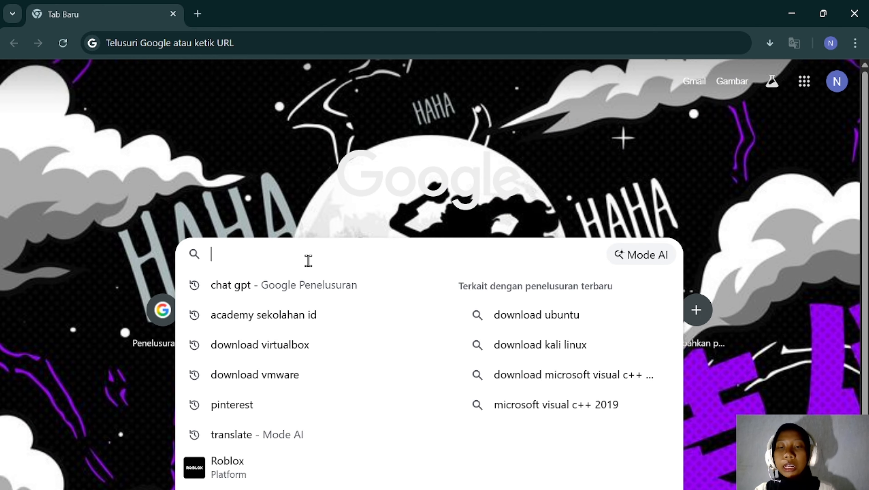
{"action": "type", "text": "d"}
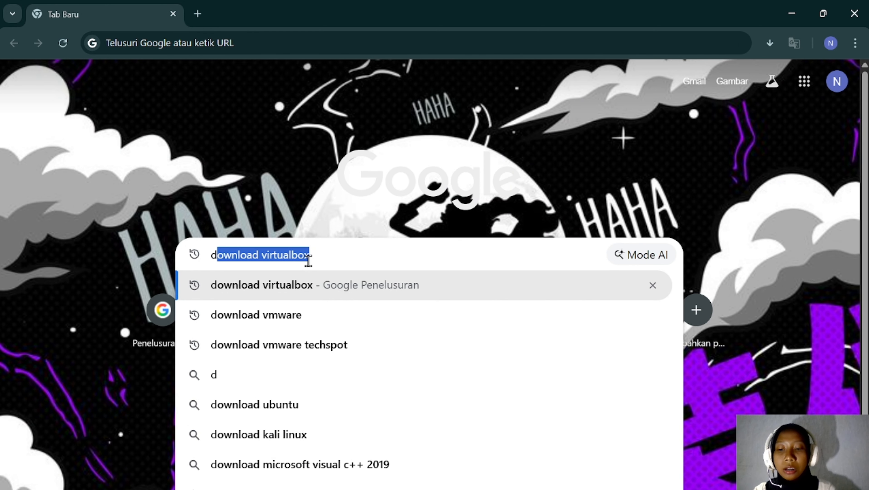
{"action": "type", "text": "ownload v"}
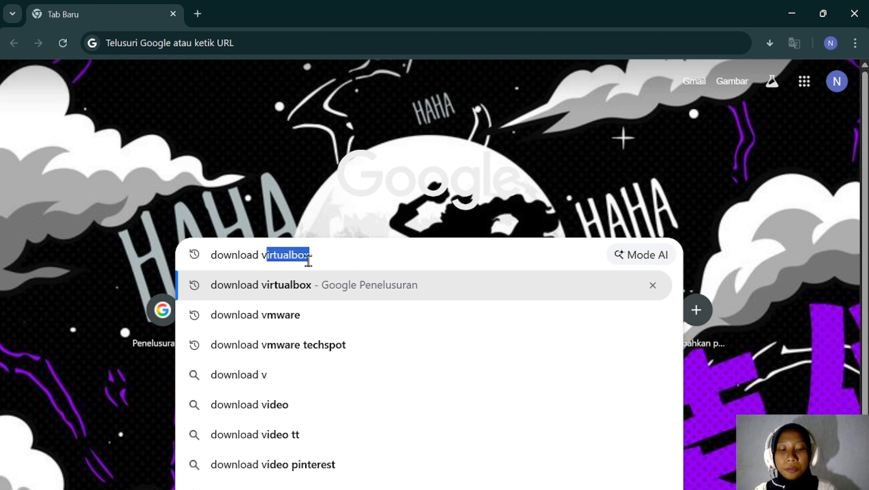
{"action": "type", "text": "mware"}
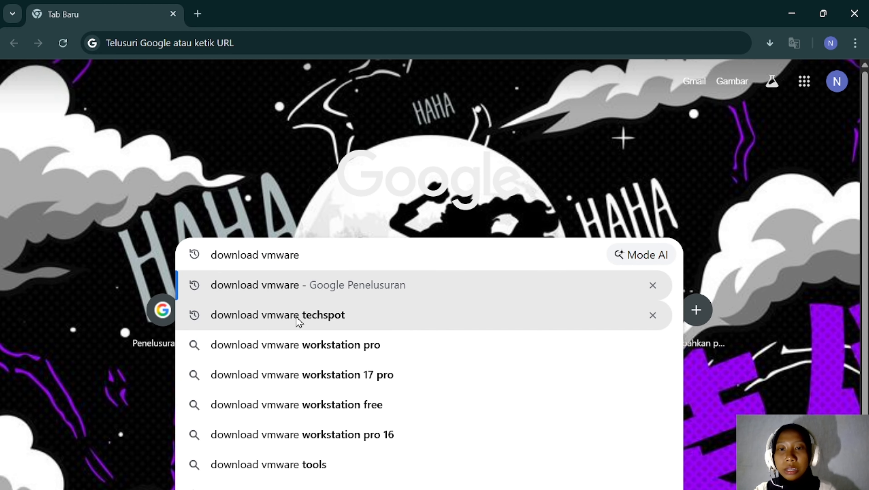
{"action": "left_click", "coordinate": [321, 323]}
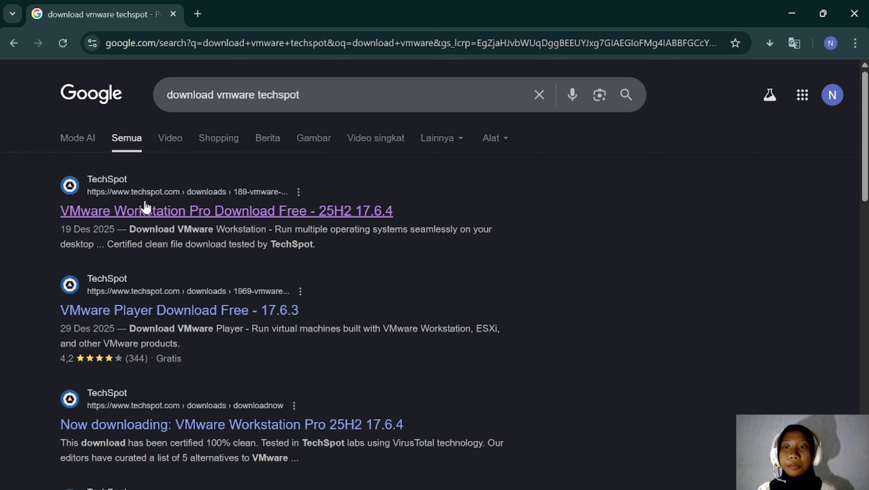
Step: Open TechSpot's VMware Workstation Pro download page, choose the Workstation Windows 17.6.4 download, and dismiss the advertisement
{"action": "left_click", "coordinate": [140, 211]}
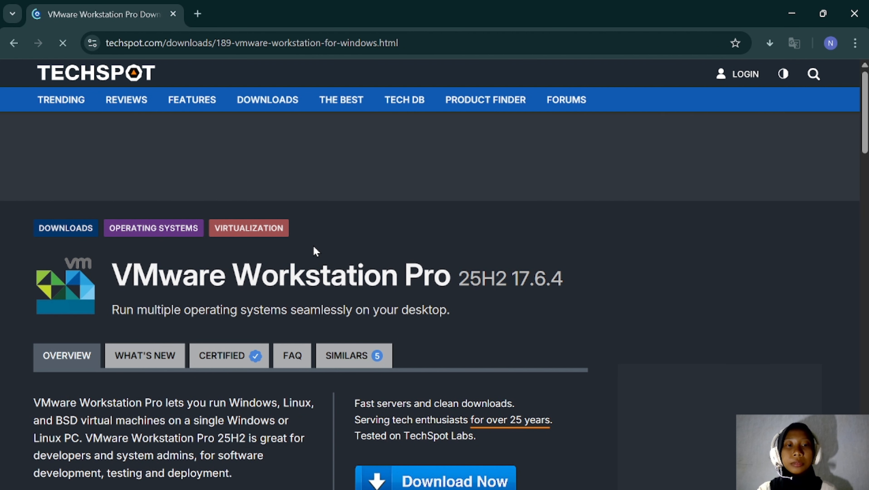
{"action": "scroll", "coordinate": [313, 245], "scroll_direction": "down", "scroll_amount": 1}
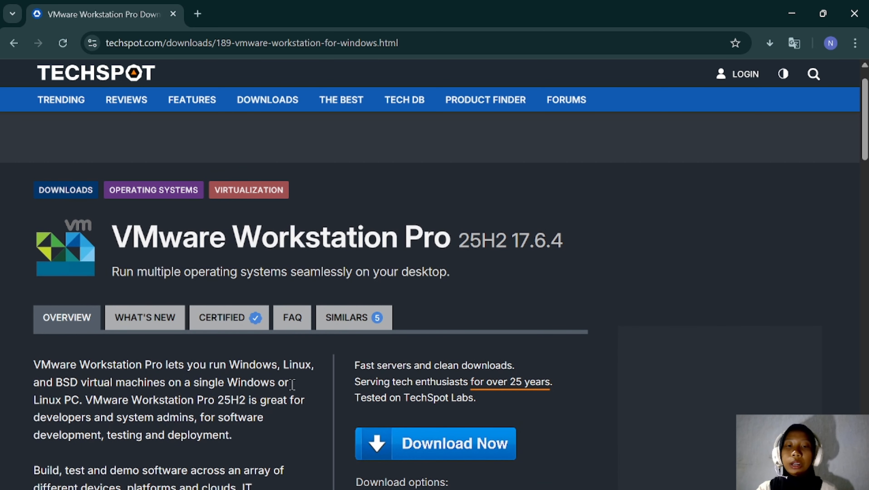
{"action": "scroll", "coordinate": [326, 385], "scroll_direction": "down", "scroll_amount": 4}
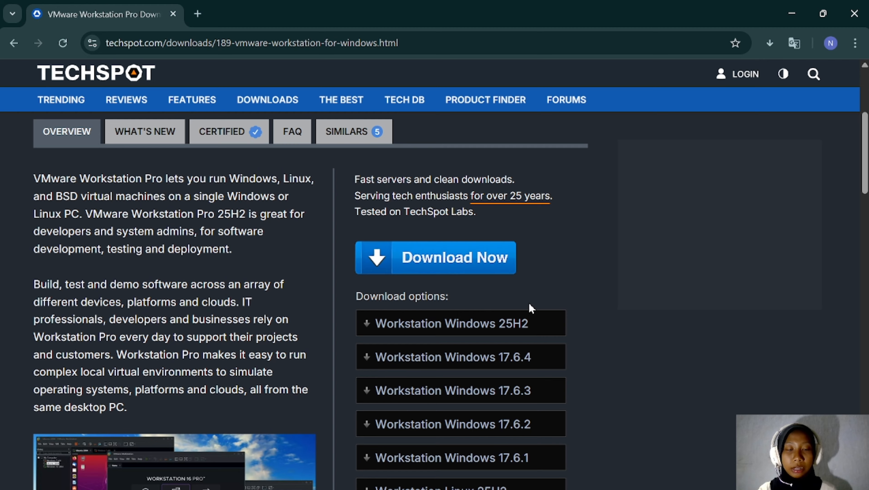
{"action": "left_click", "coordinate": [469, 360]}
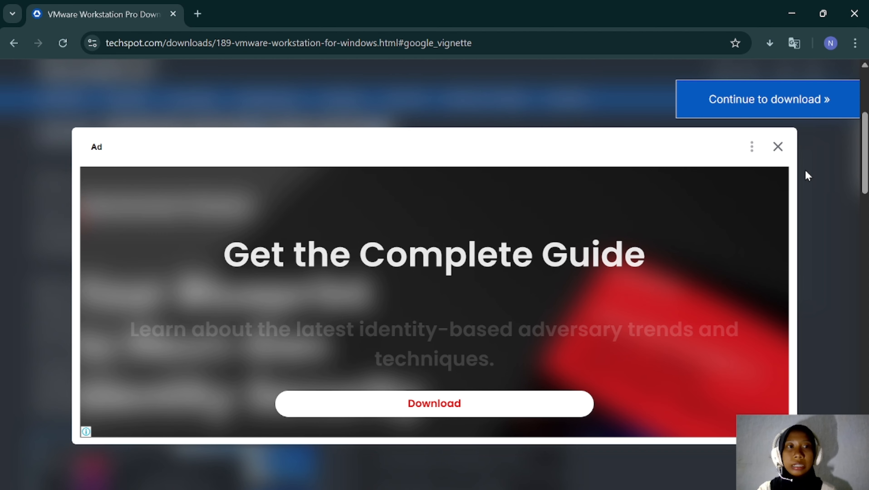
{"action": "left_click", "coordinate": [780, 150]}
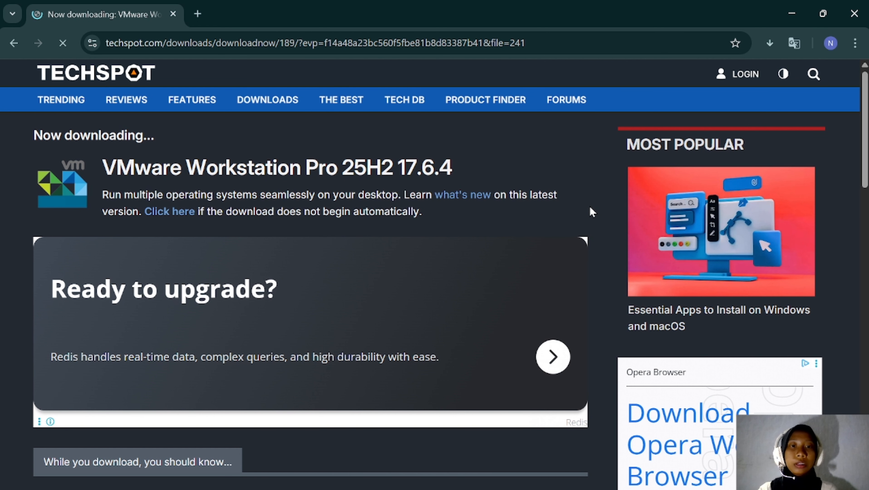
Step: Check the recent download history for the VMware file and look through the TechSpot "Now downloading" page
{"action": "left_click", "coordinate": [768, 44]}
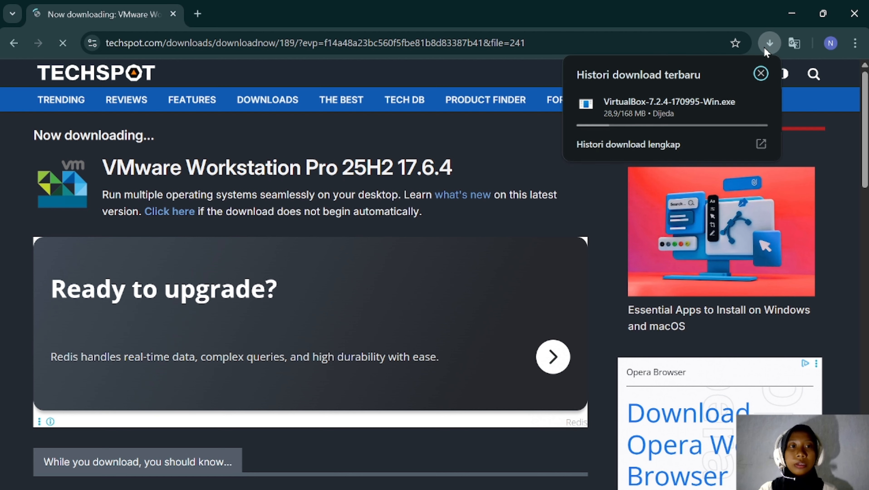
{"action": "left_click", "coordinate": [761, 73]}
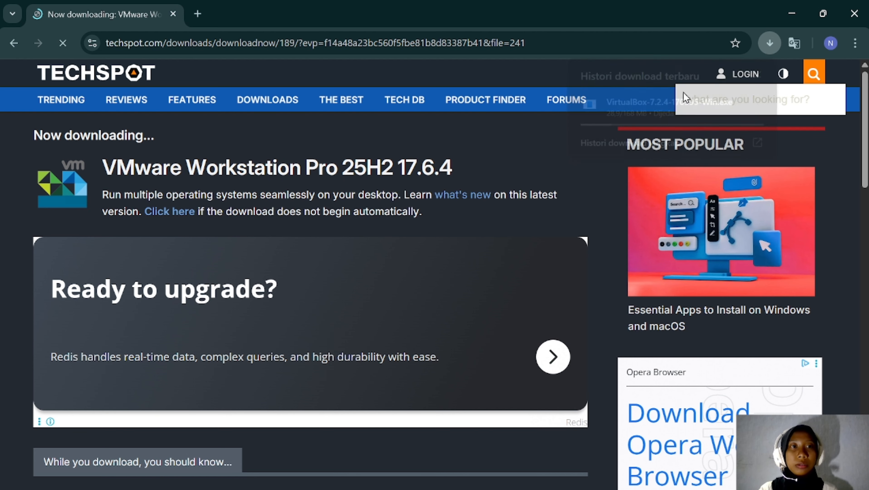
{"action": "left_click", "coordinate": [470, 184]}
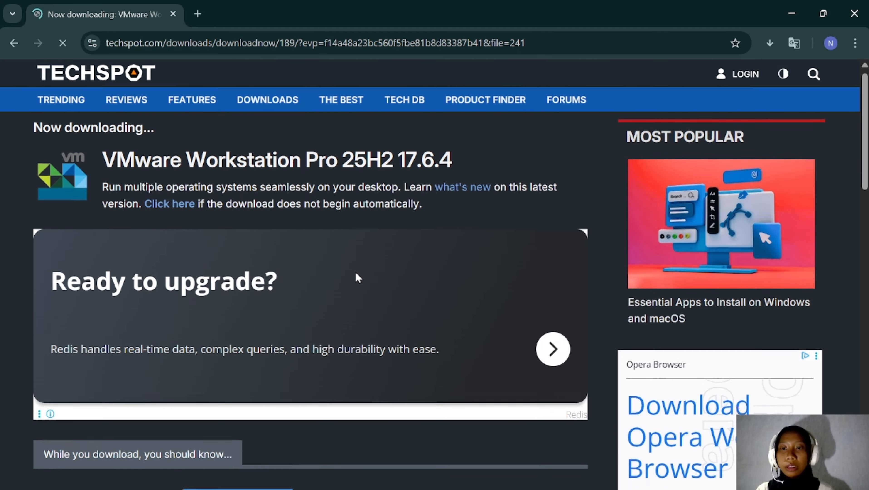
{"action": "scroll", "coordinate": [356, 273], "scroll_direction": "down", "scroll_amount": 6}
{"action": "scroll", "coordinate": [355, 271], "scroll_direction": "down", "scroll_amount": 4}
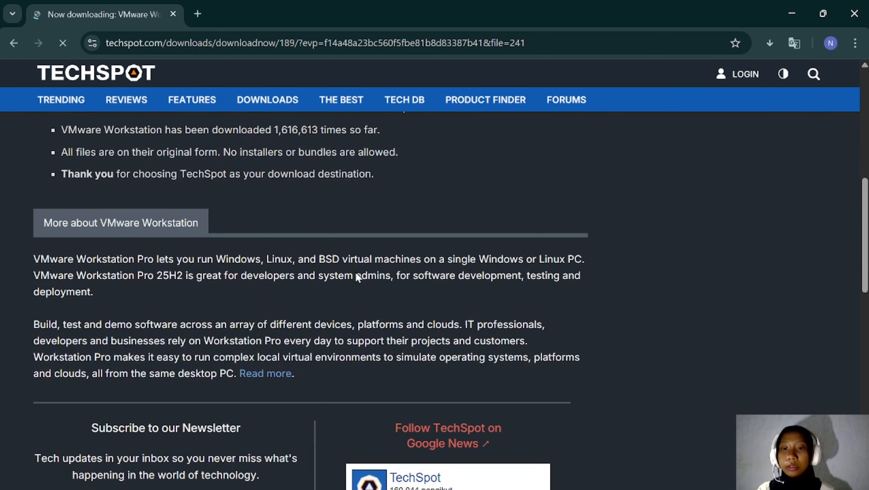
{"action": "scroll", "coordinate": [356, 271], "scroll_direction": "down", "scroll_amount": 5}
{"action": "scroll", "coordinate": [357, 276], "scroll_direction": "down", "scroll_amount": 4}
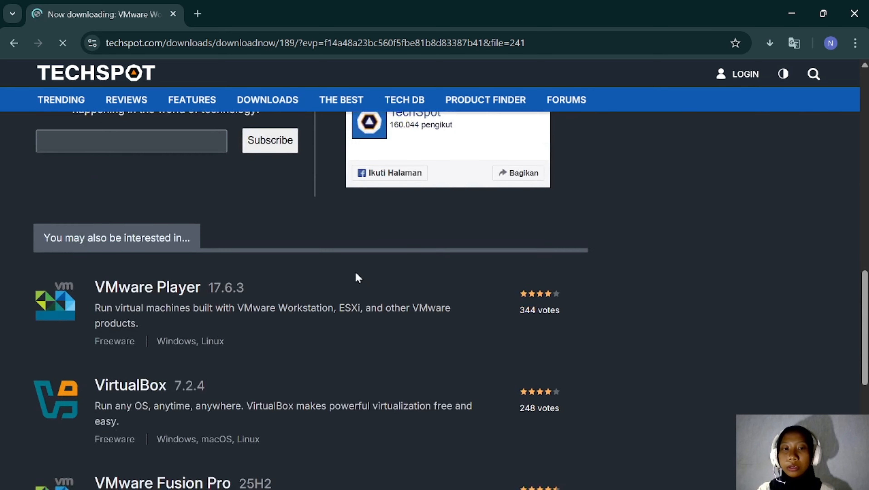
{"action": "scroll", "coordinate": [356, 272], "scroll_direction": "up", "scroll_amount": 15}
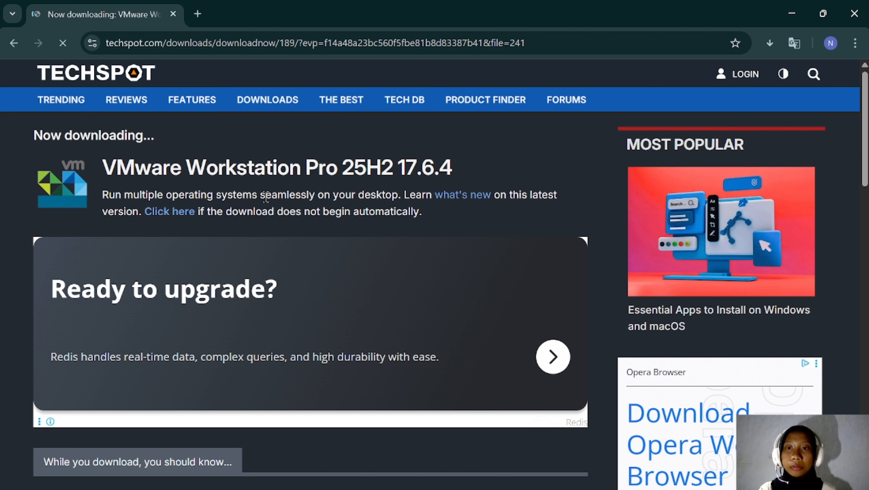
Step: Start the VMware Workstation 17.6.4 download manually from the TechSpot page and show it in the recent download history
{"action": "left_click", "coordinate": [183, 213]}
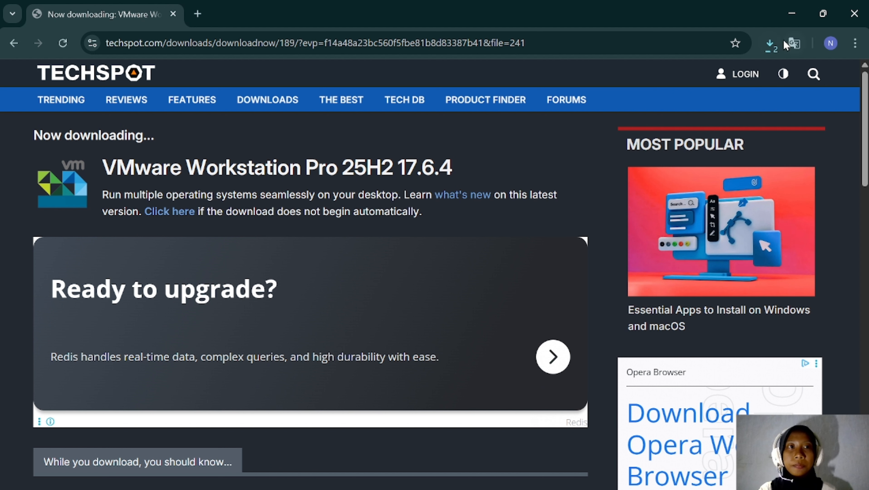
{"action": "left_click", "coordinate": [773, 42]}
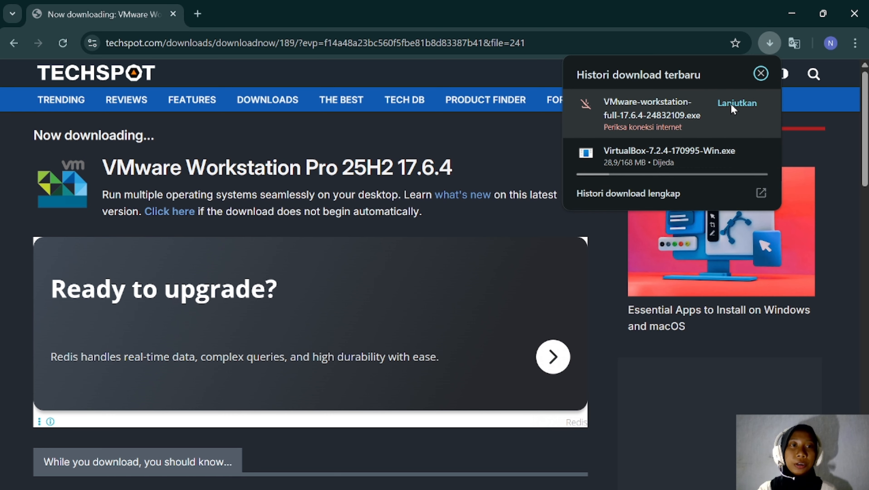
{"action": "mouse_move", "coordinate": [684, 156]}
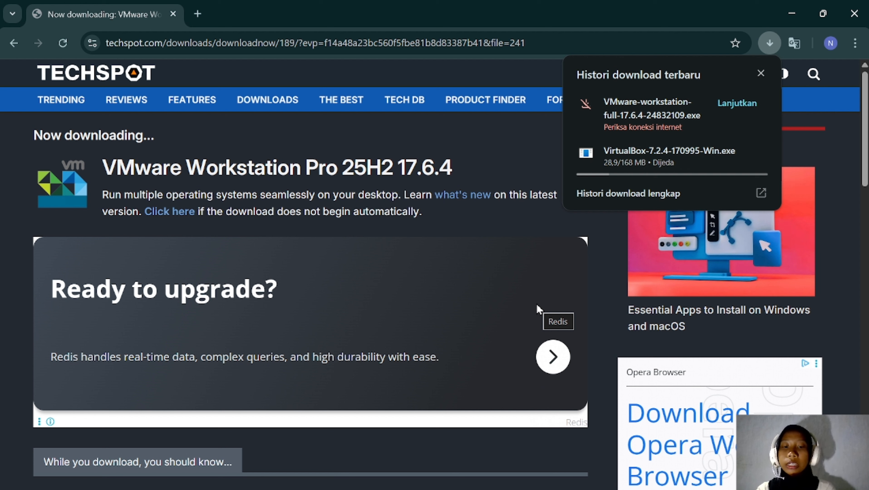
Step: Switch to File Explorer, launch VMware.Workstation.16.Pro.v16.2.4.20089737 from the PRAKTEK VIRTUALBOX folder, and agree to continue the installation in front of that folder
{"action": "mouse_move", "coordinate": [394, 489]}
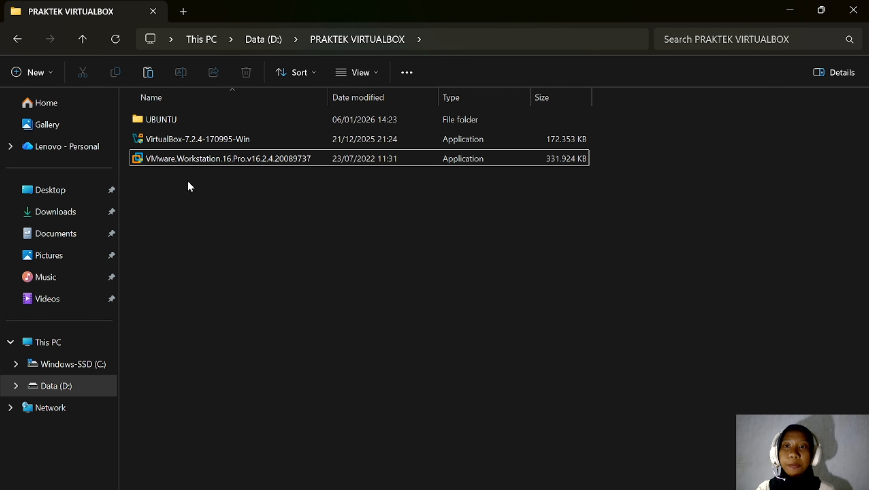
{"action": "left_click", "coordinate": [262, 159]}
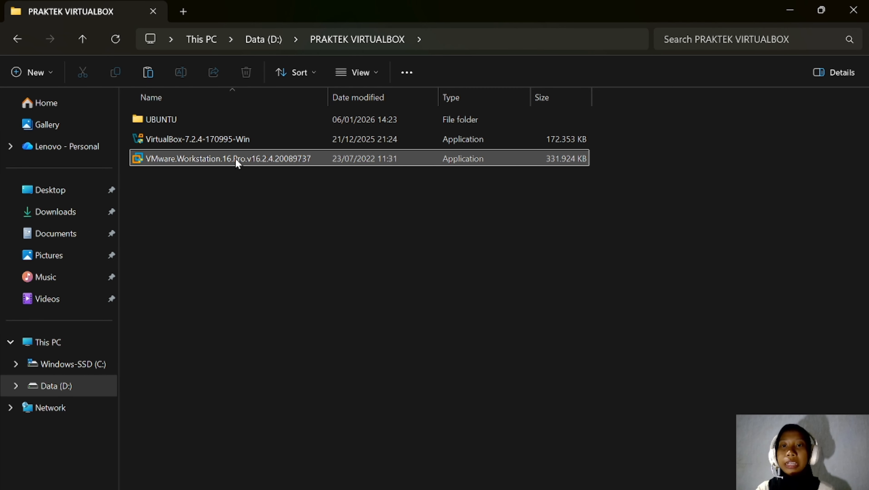
{"action": "mouse_move", "coordinate": [236, 162]}
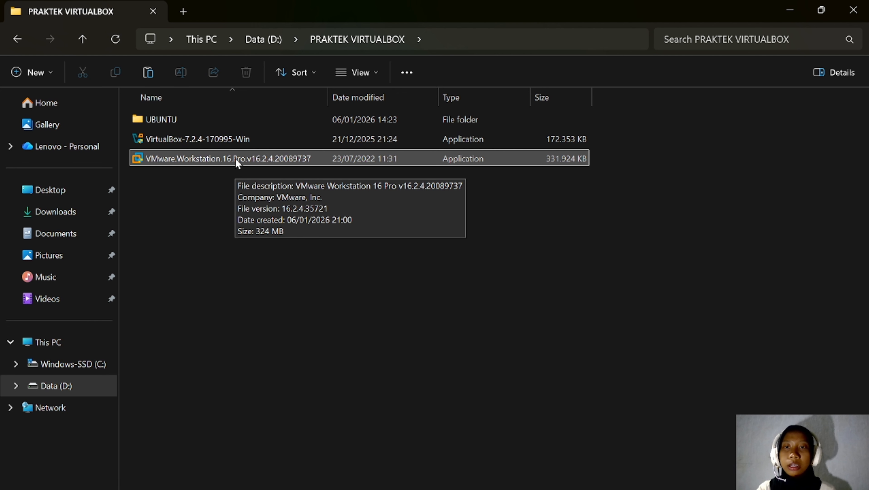
{"action": "left_click", "coordinate": [236, 161]}
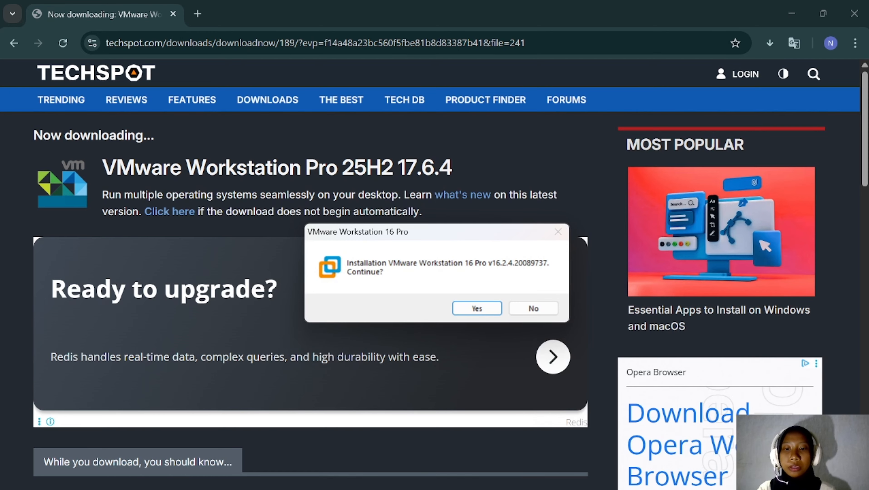
{"action": "mouse_move", "coordinate": [365, 489]}
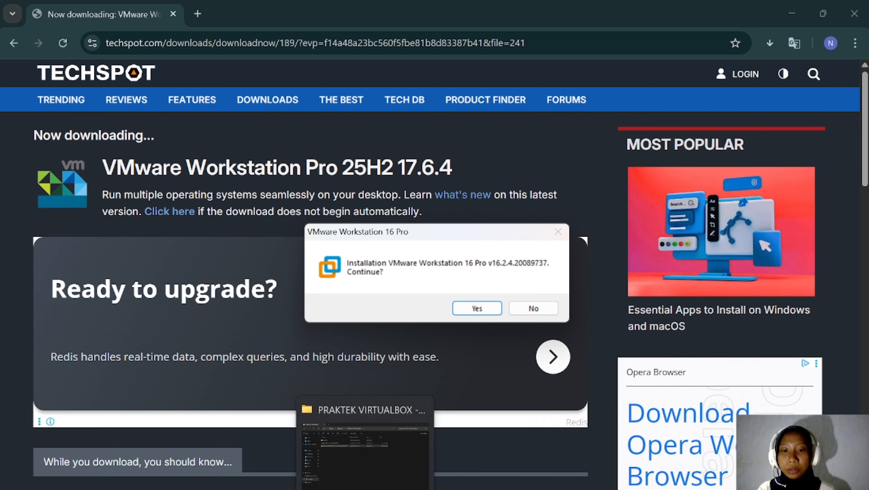
{"action": "left_click", "coordinate": [365, 489]}
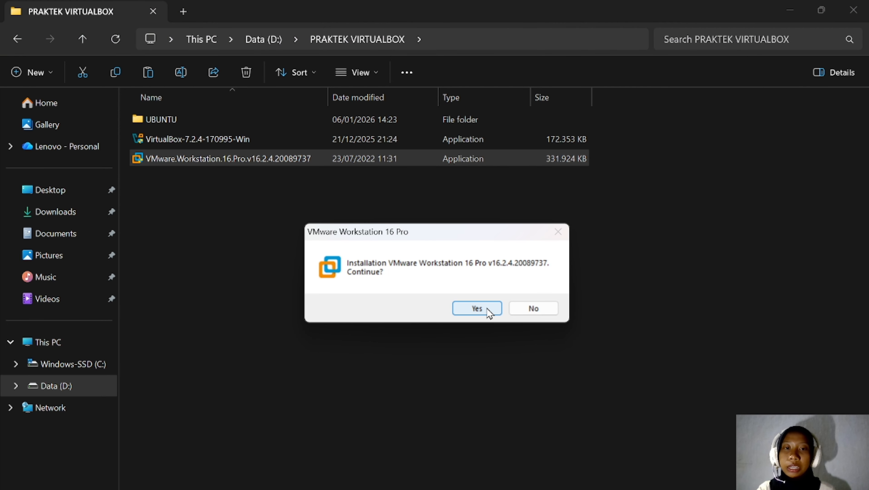
{"action": "left_click", "coordinate": [488, 309]}
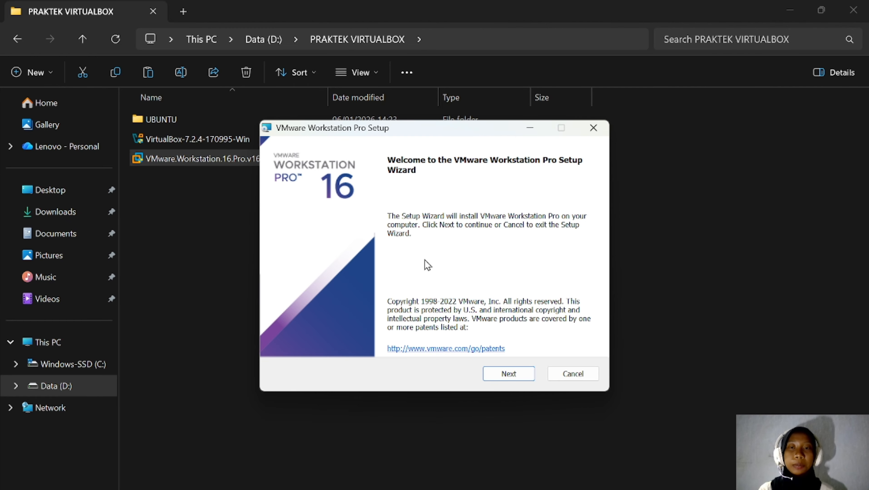
Step: Continue past the setup welcome and Hyper-V compatibility notice, keeping the default install location and the console tools in the system PATH
{"action": "left_click", "coordinate": [509, 375]}
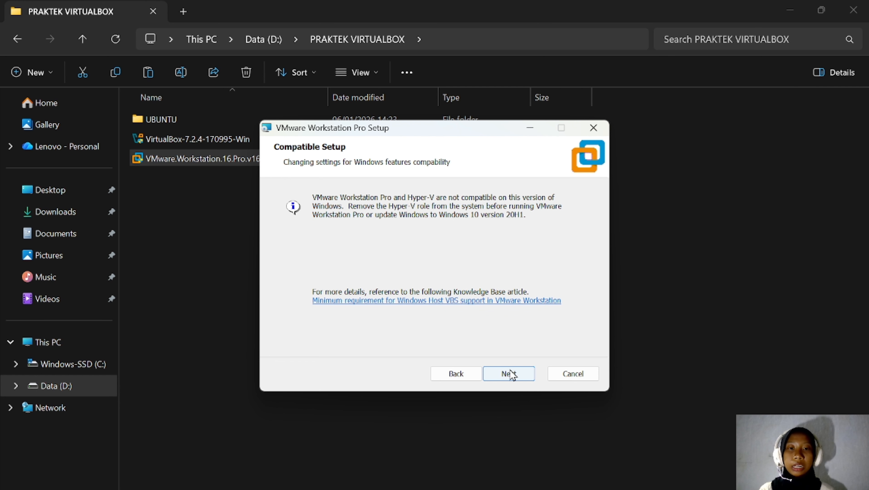
{"action": "left_click", "coordinate": [511, 374]}
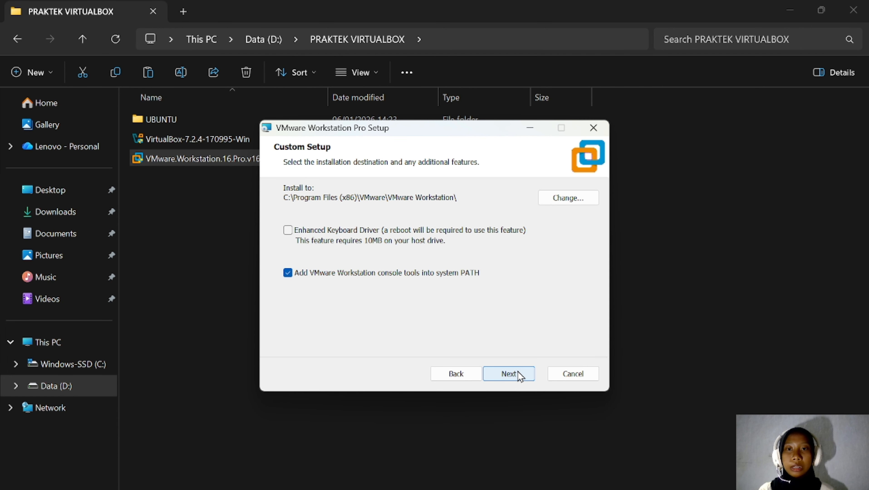
{"action": "left_click", "coordinate": [518, 371]}
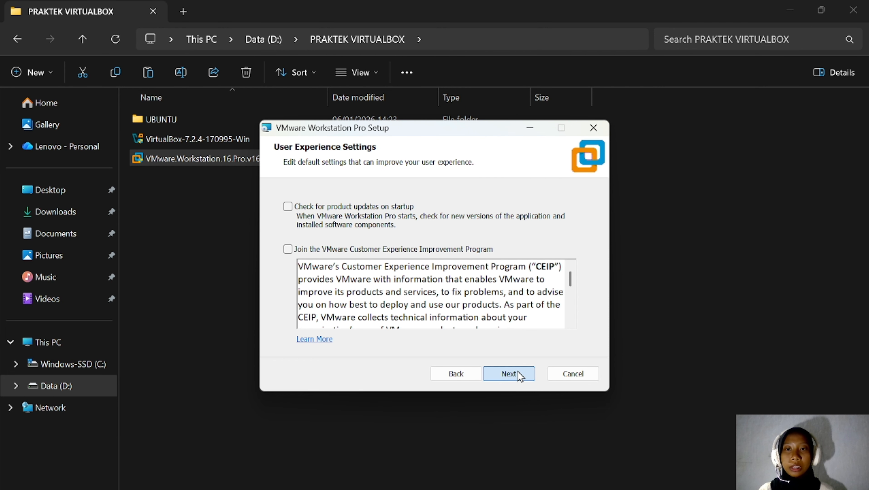
Step: Leave startup update checks and the Customer Experience Improvement Program off, install VMware Workstation Pro, and finish the setup without entering a license
{"action": "left_click", "coordinate": [518, 371]}
{"action": "left_click", "coordinate": [518, 372]}
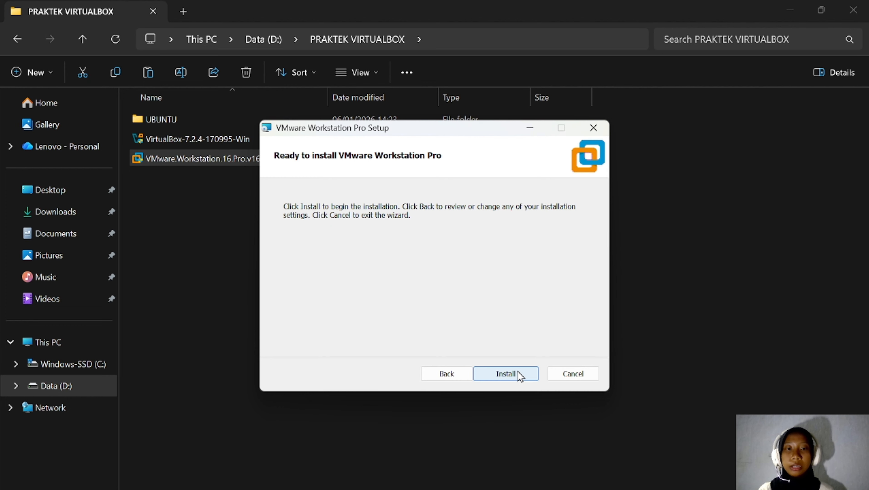
{"action": "left_click", "coordinate": [518, 371]}
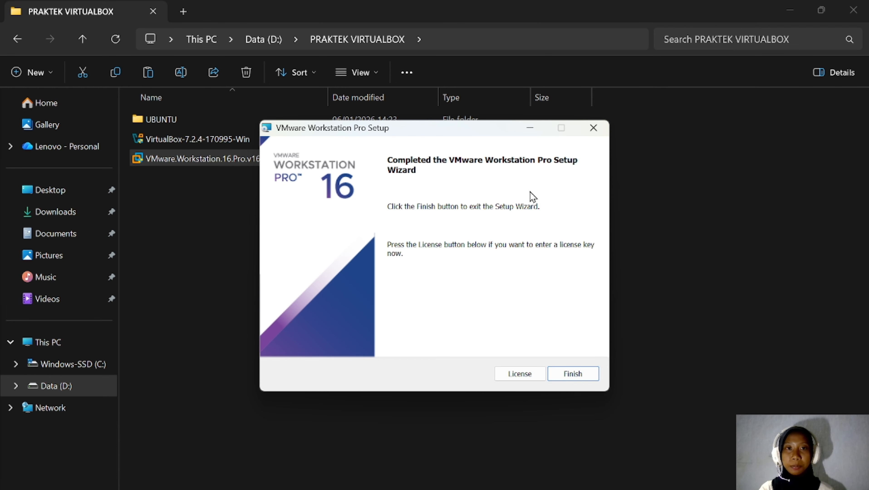
{"action": "left_click", "coordinate": [577, 374]}
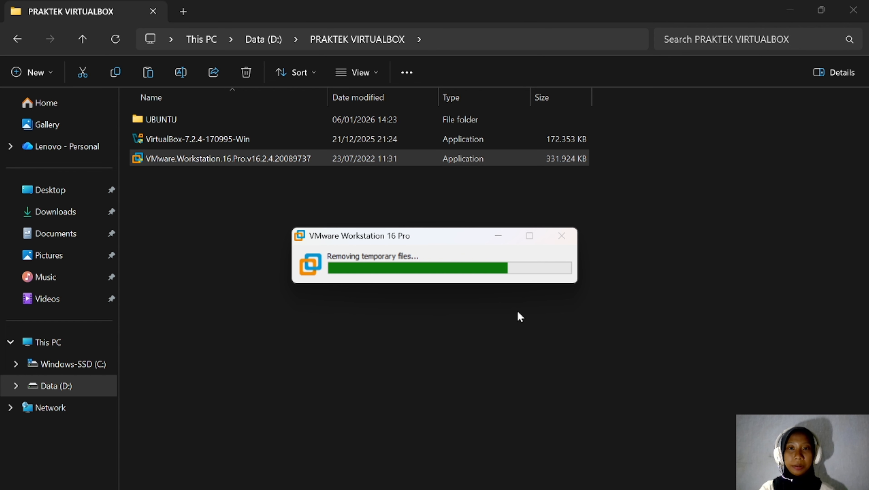